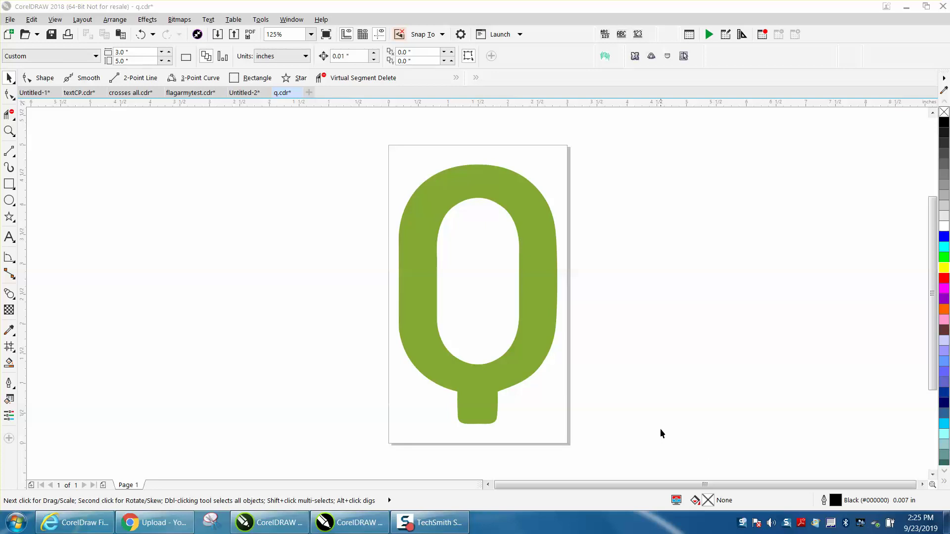
# - Draw a rectangle covering the Q, fill it yellow and send it behind the Q
pyautogui.click(545, 327)
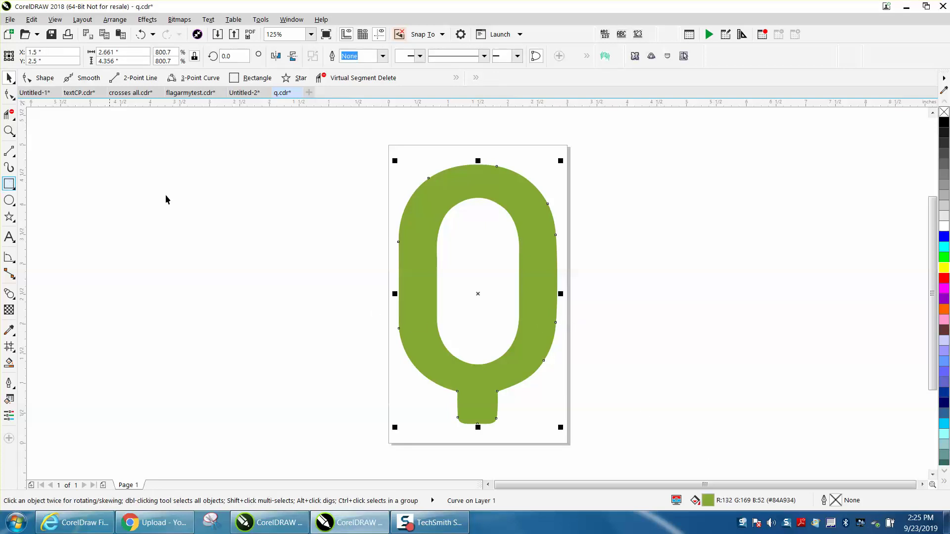
pyautogui.click(47, 184)
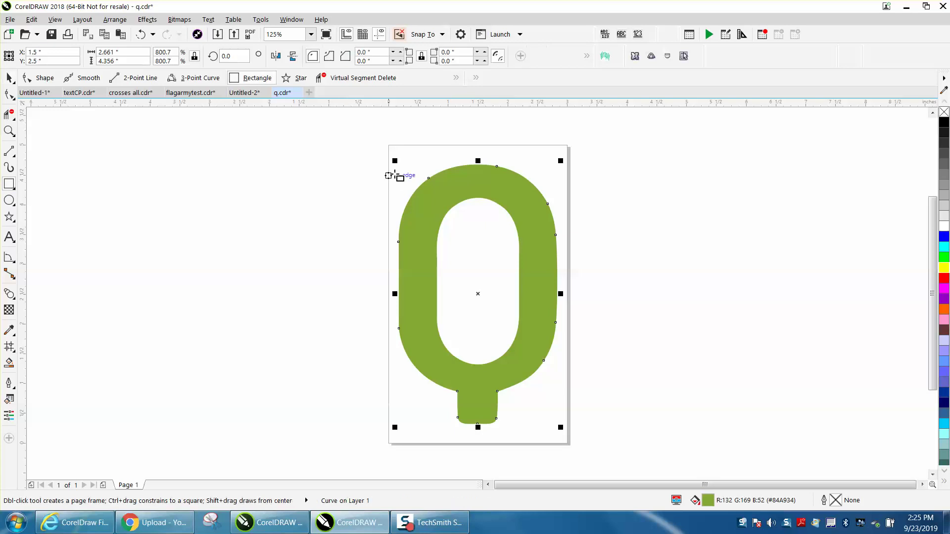
pyautogui.moveTo(389, 160); pyautogui.dragTo(600, 445)
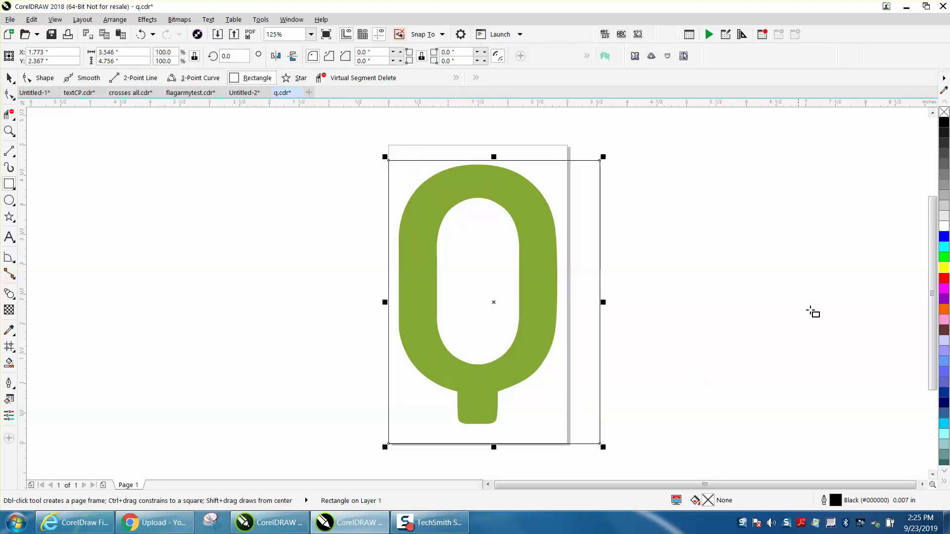
pyautogui.click(943, 268)
pyautogui.hotkey('shift', 'pagedown')
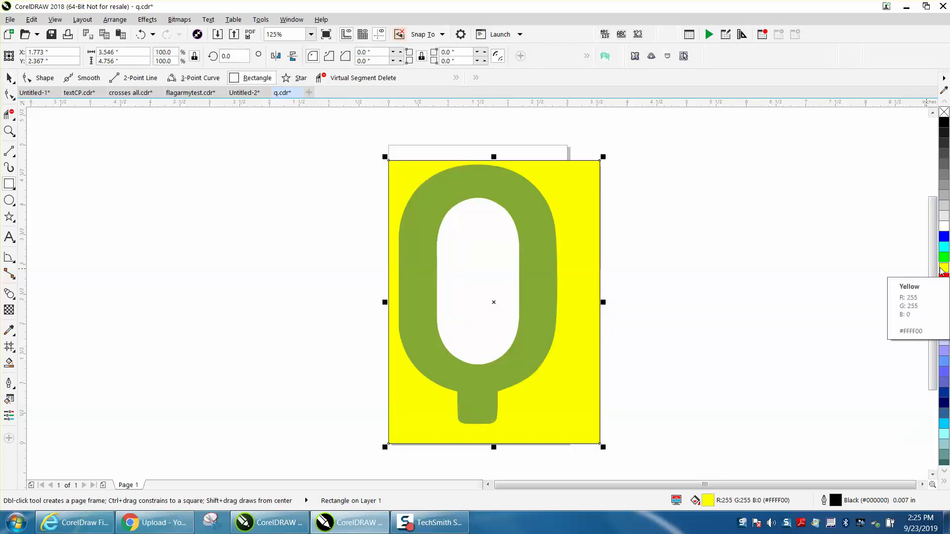
# - Delete the Q's white centre, then undo to restore it and deselect everything
pyautogui.click(9, 77)
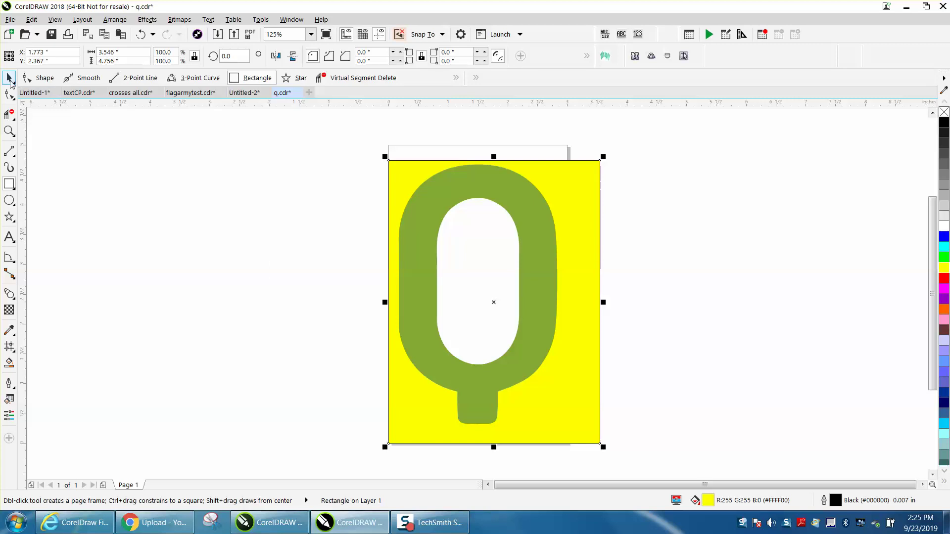
pyautogui.click(497, 282)
pyautogui.press('Delete')
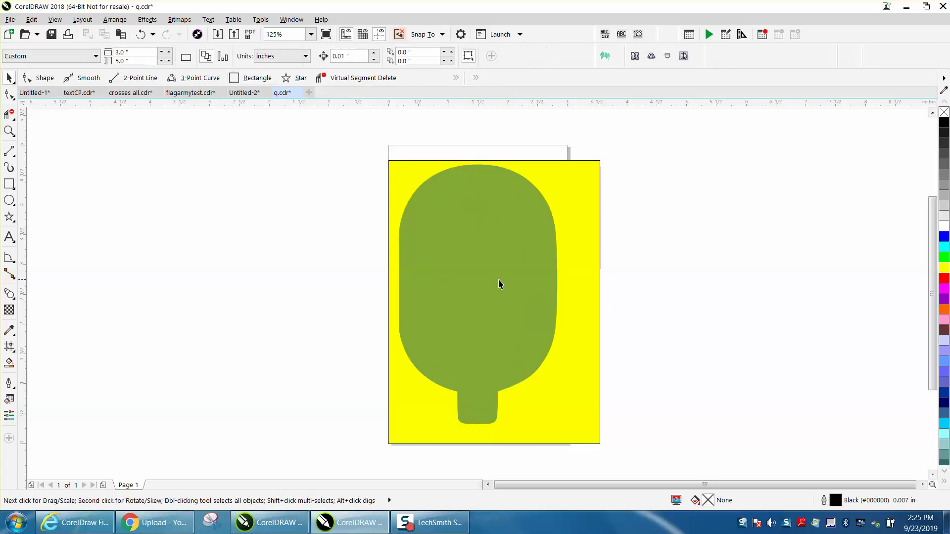
pyautogui.click(140, 34)
pyautogui.click(286, 197)
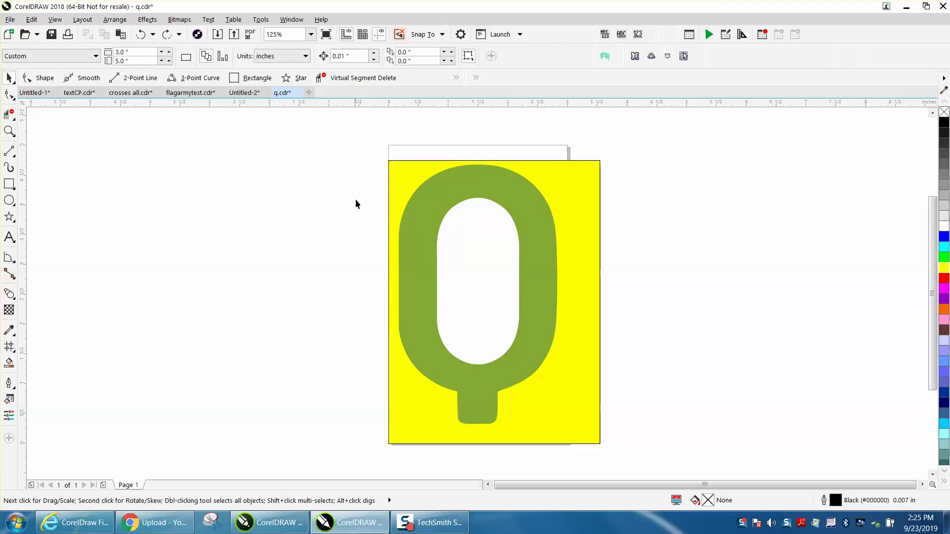
# - Try removing the Q shapes' fill and adding a black outline, then undo
pyautogui.moveTo(393, 154)
pyautogui.mouseDown()
pyautogui.moveTo(555, 422)
pyautogui.moveTo(583, 438)
pyautogui.mouseUp()
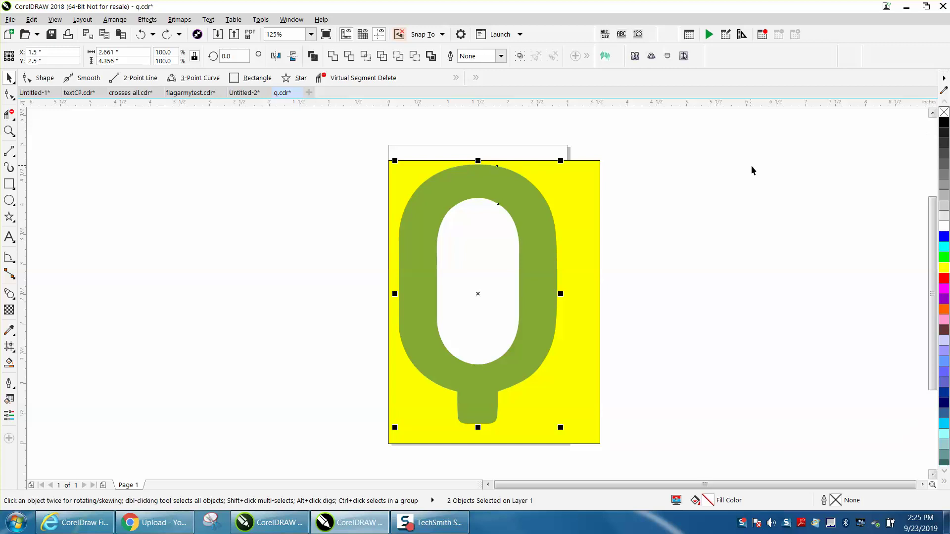
pyautogui.click(944, 112)
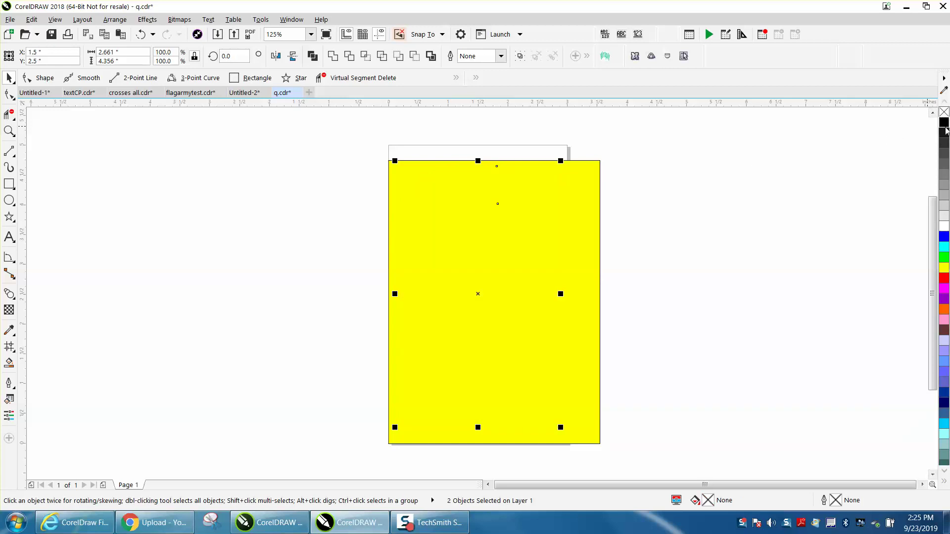
pyautogui.rightClick(945, 124)
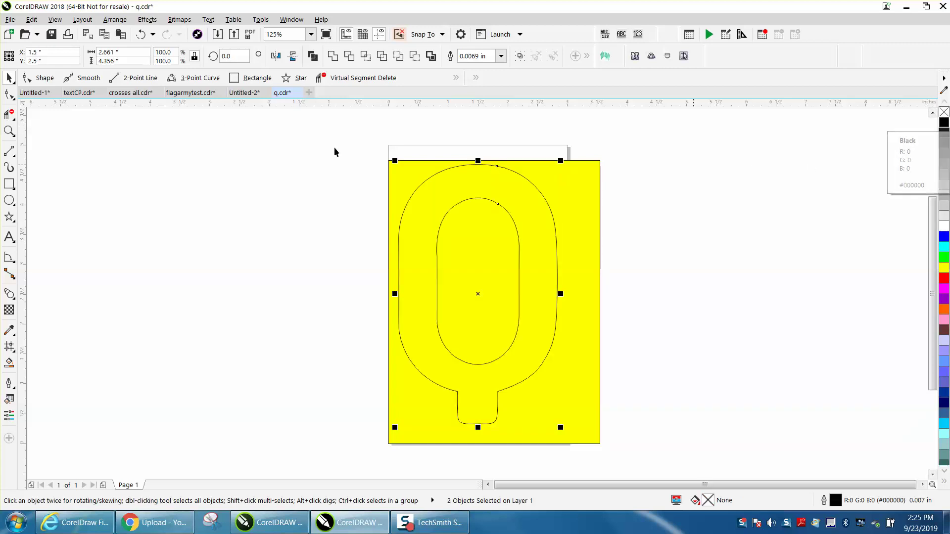
pyautogui.click(141, 34)
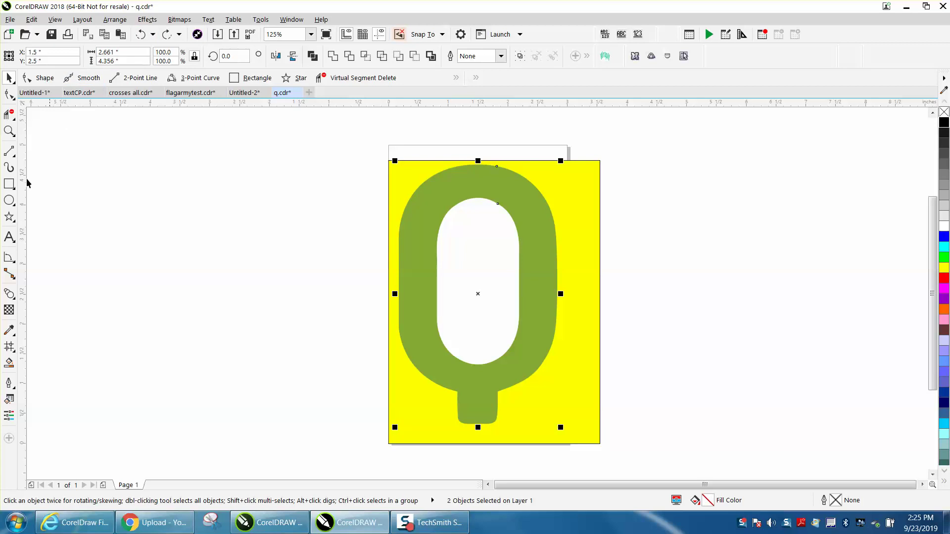
# - Smart Fill an enclosed region with grey sampled from the screen, then undo it
pyautogui.click(9, 362)
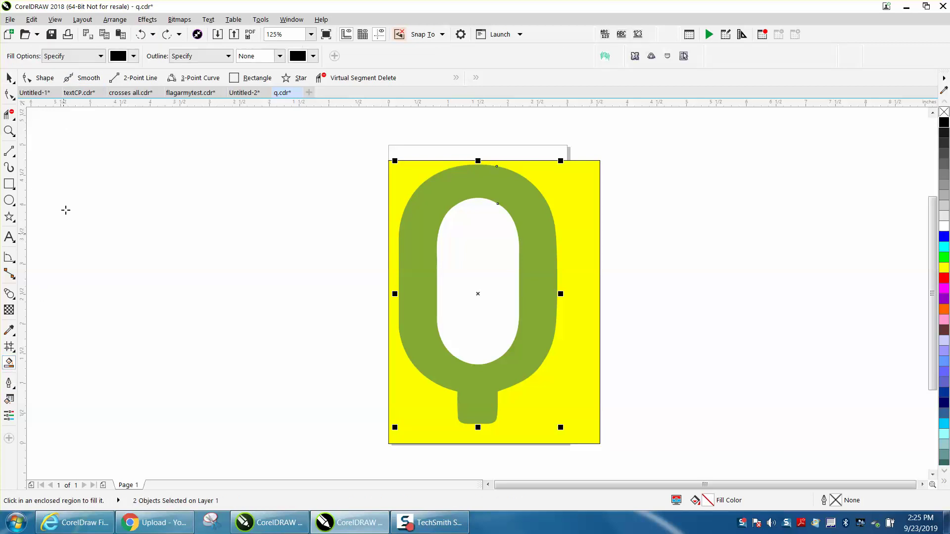
pyautogui.click(134, 57)
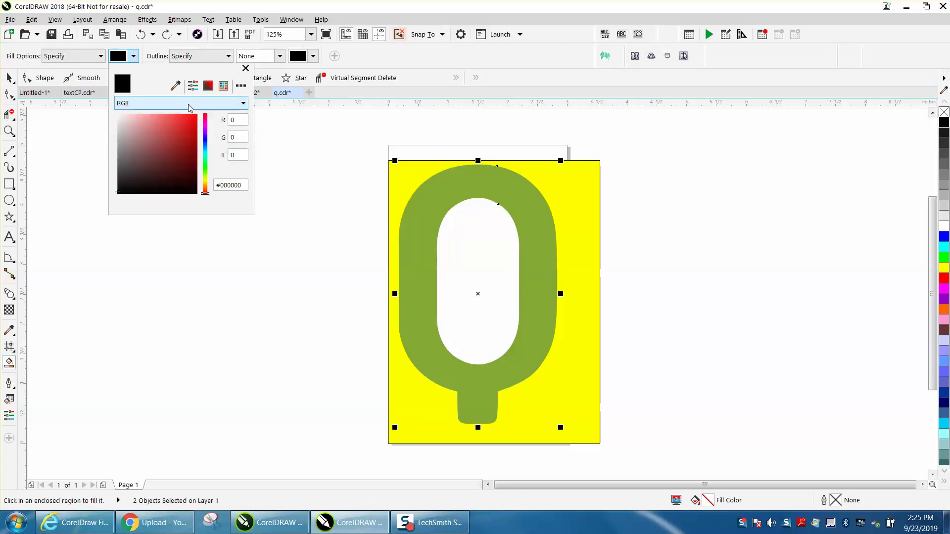
pyautogui.click(175, 86)
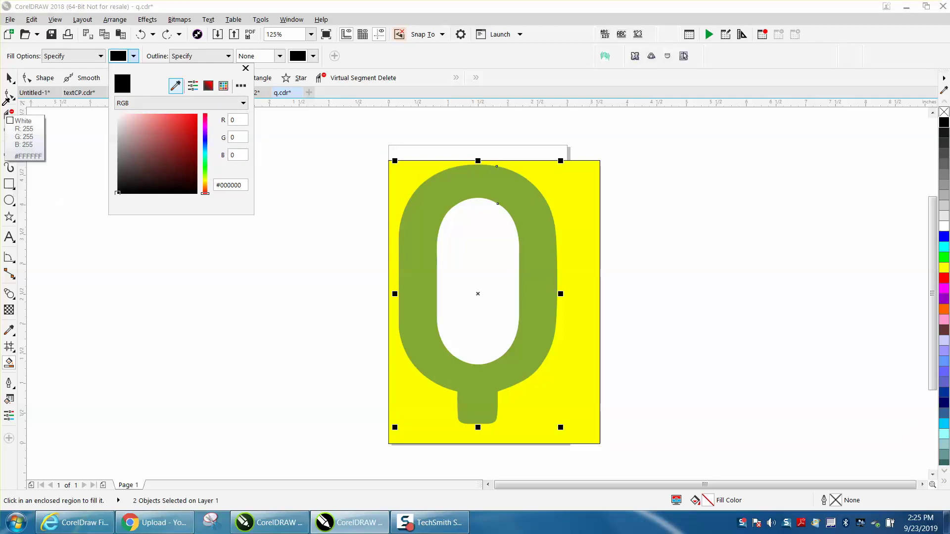
pyautogui.click(10, 79)
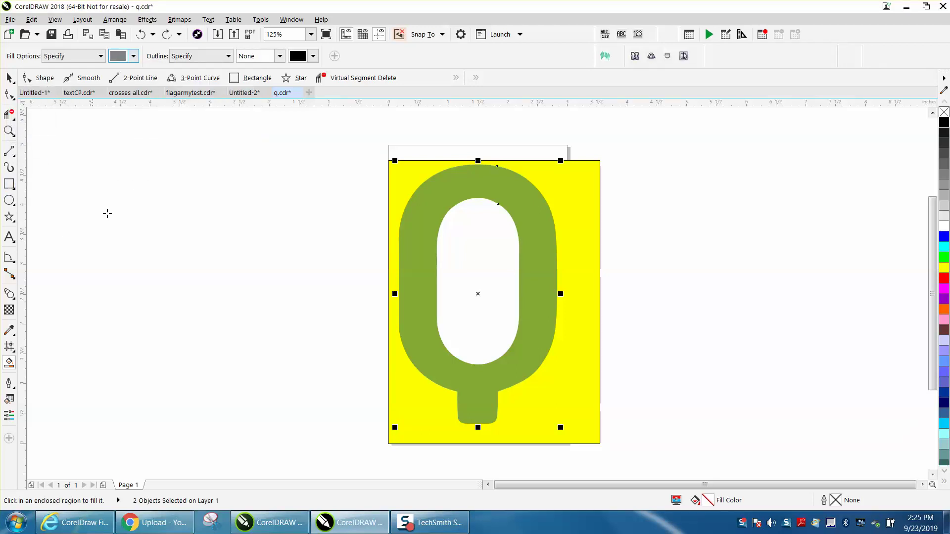
pyautogui.click(222, 263)
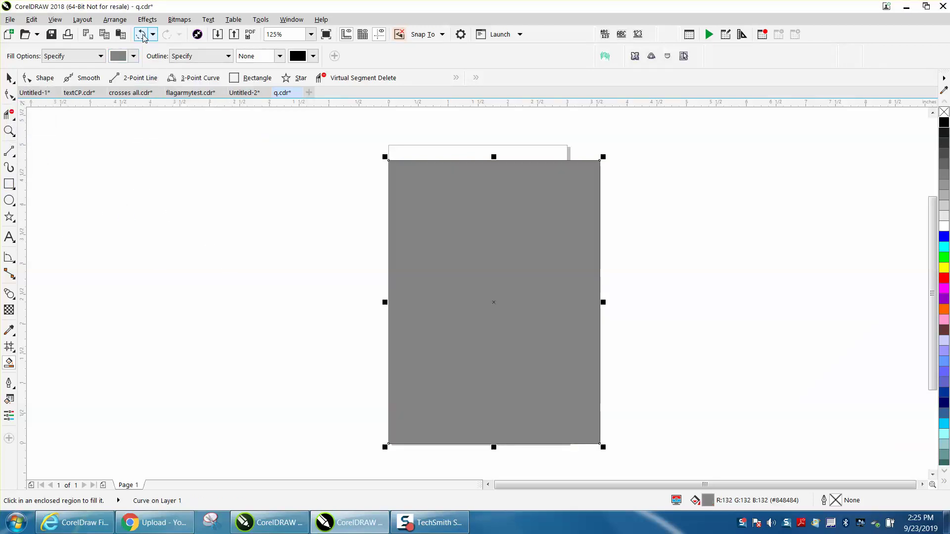
pyautogui.click(141, 34)
# - Draw a small rectangle left of the page and Smart Fill it with the Q's sampled green
pyautogui.press('F6')
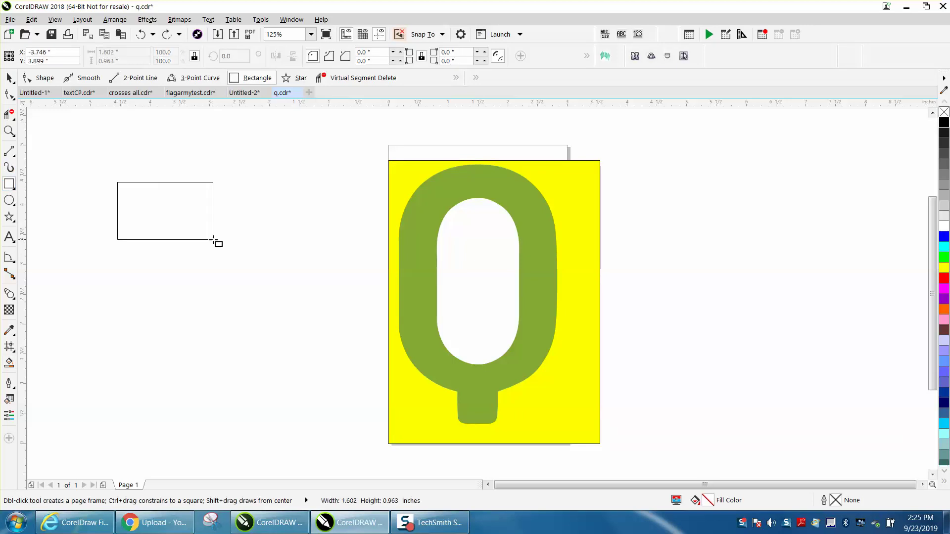
pyautogui.moveTo(114, 179); pyautogui.dragTo(215, 243)
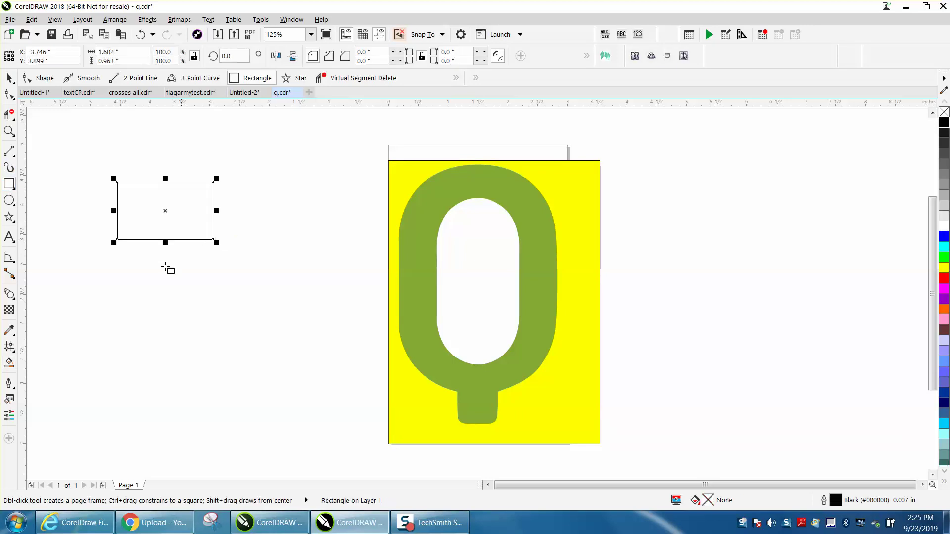
pyautogui.click(9, 330)
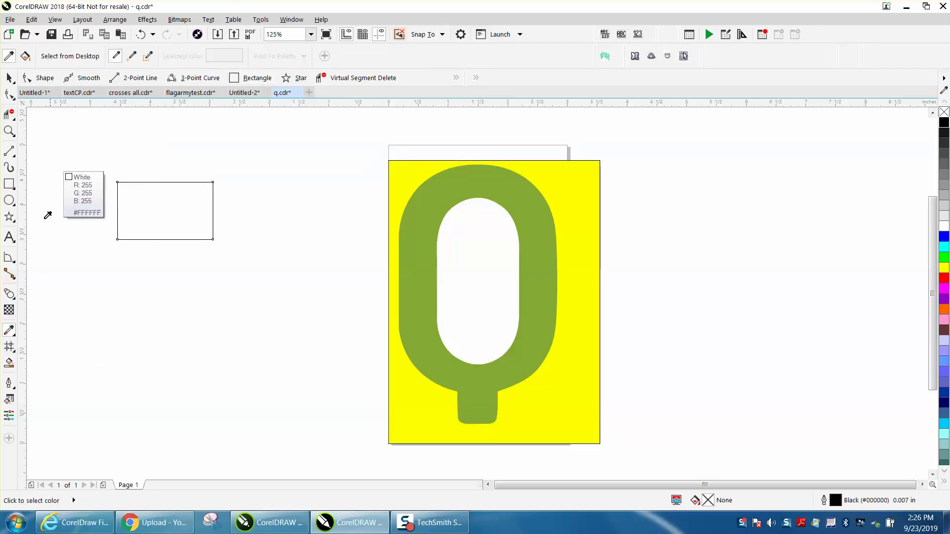
pyautogui.click(10, 362)
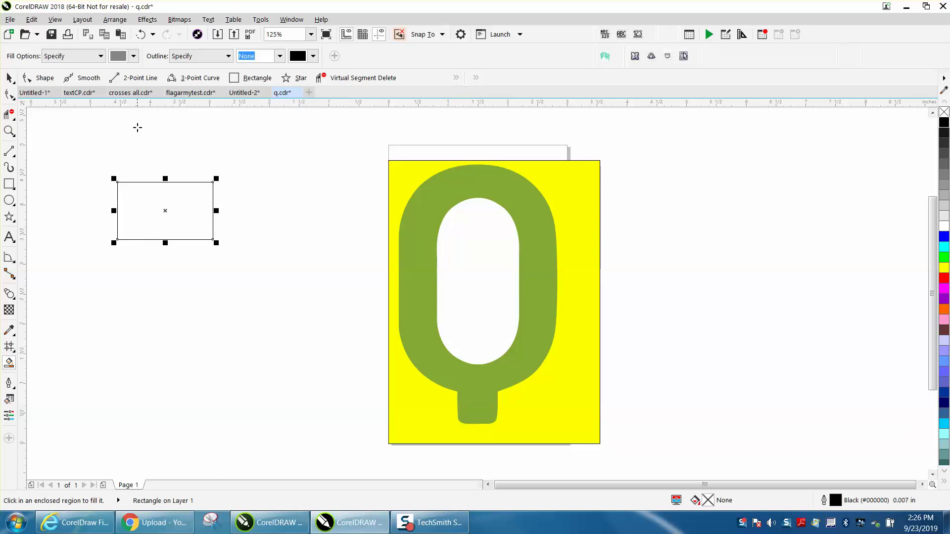
pyautogui.click(133, 57)
pyautogui.click(176, 86)
pyautogui.click(431, 199)
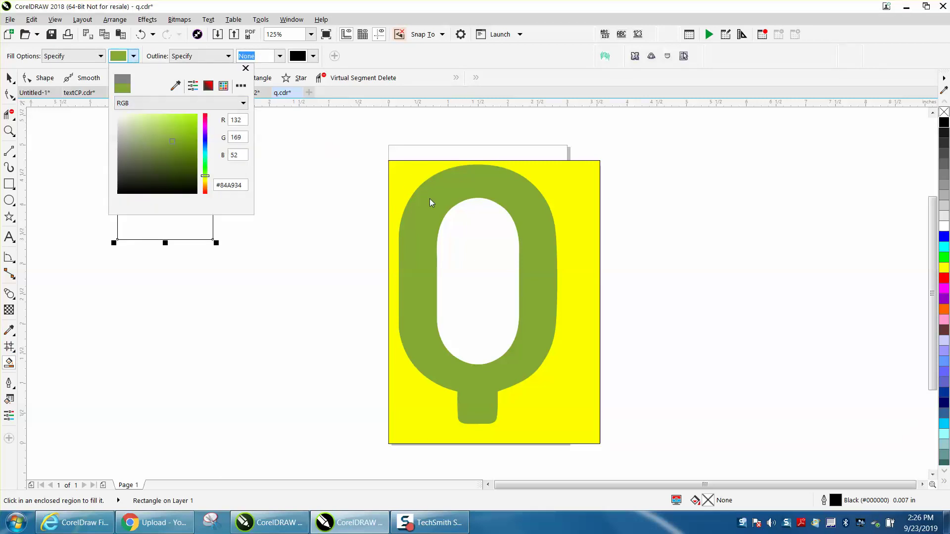
pyautogui.click(187, 224)
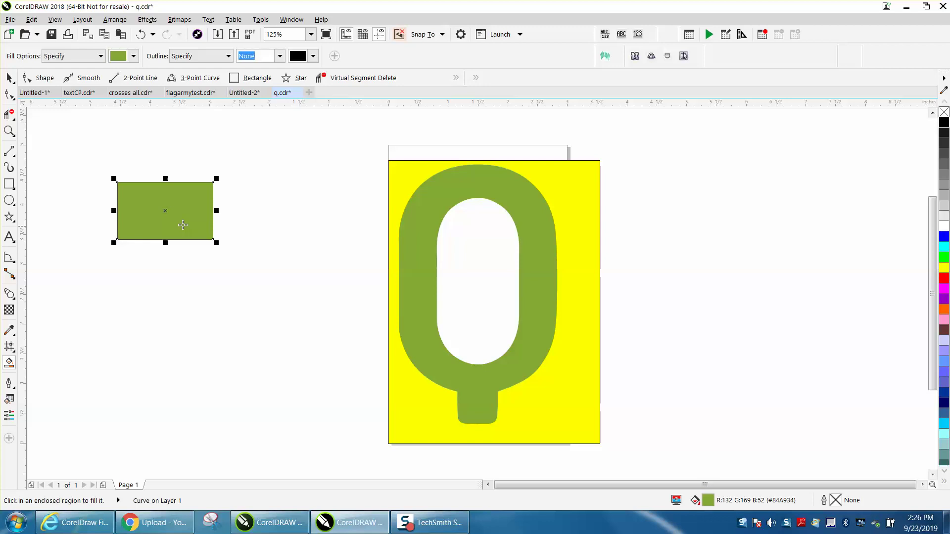
pyautogui.press('space')
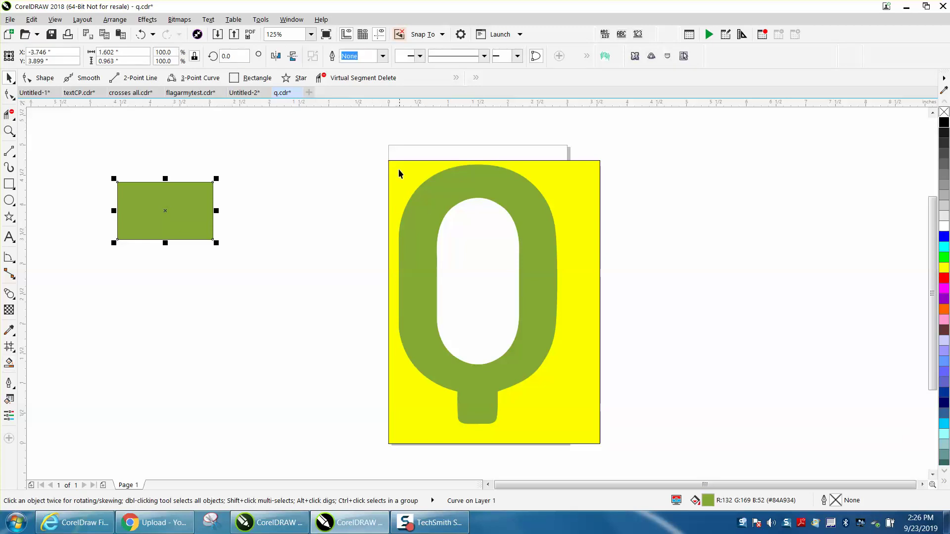
# - Select the Q and yellow rectangle, remove their fill and give them a thin black outline
pyautogui.moveTo(396, 154); pyautogui.dragTo(400, 211)
pyautogui.moveTo(478, 414); pyautogui.dragTo(586, 441)
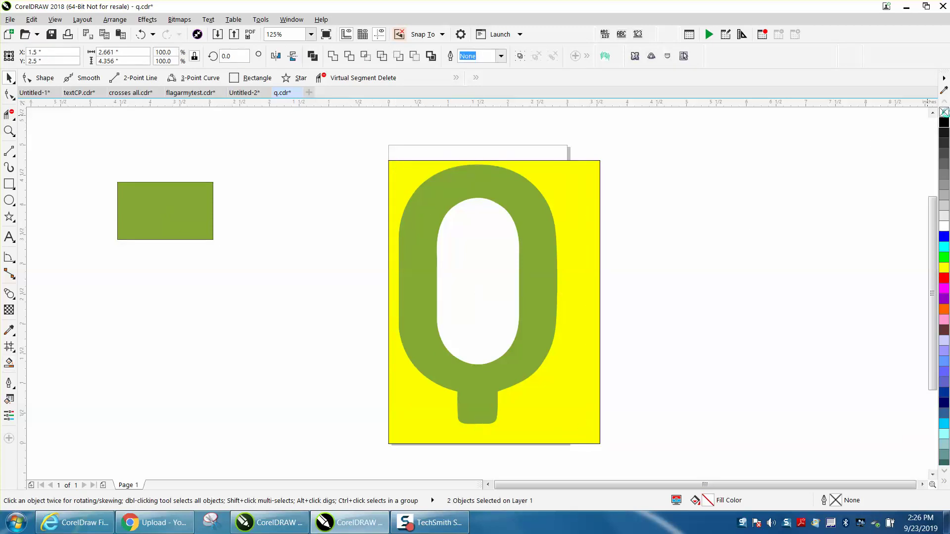
pyautogui.click(943, 112)
pyautogui.rightClick(943, 123)
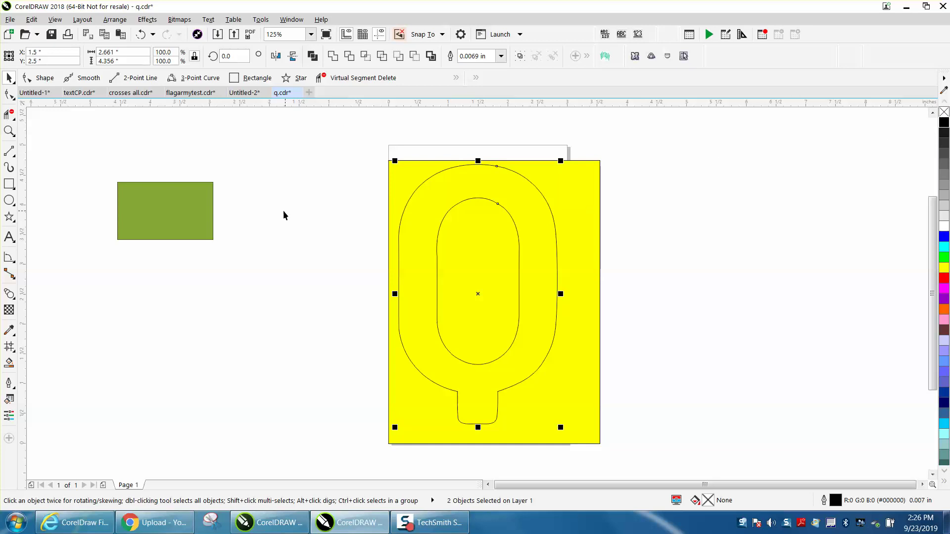
# - Smart Fill the Q's ring region with green and deselect the new curve
pyautogui.click(9, 363)
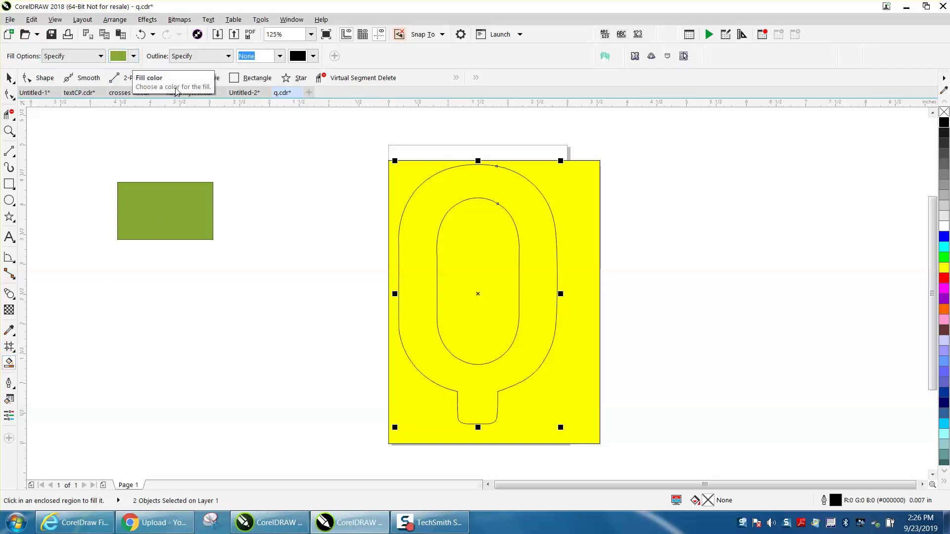
pyautogui.click(453, 178)
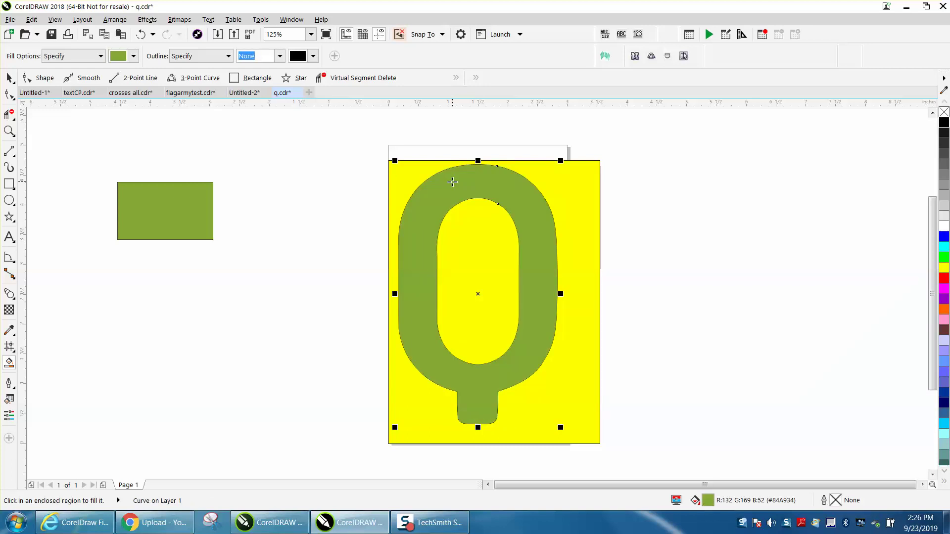
pyautogui.click(9, 78)
pyautogui.click(178, 142)
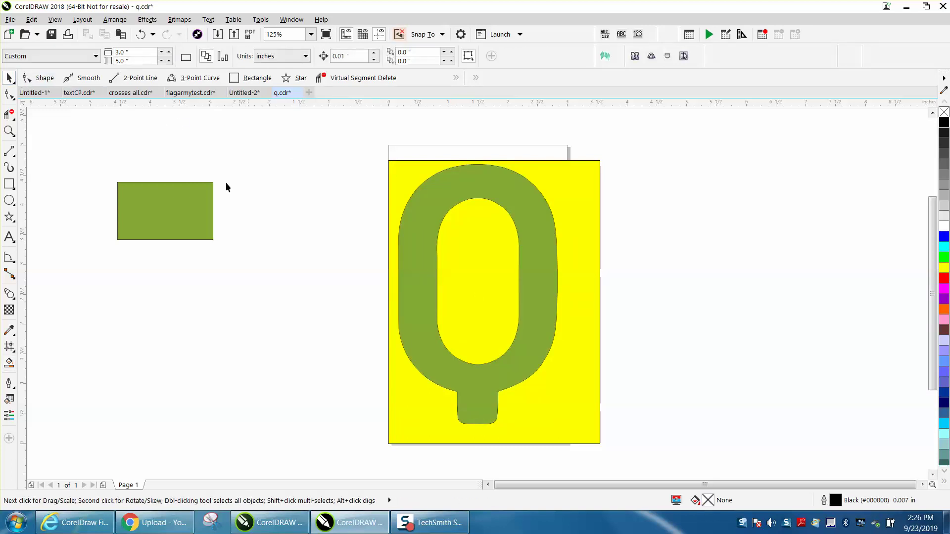
# - Delete the yellow background and empty side rectangle, then draw a new rectangle over the Q
pyautogui.press('Delete')
pyautogui.click(579, 215)
pyautogui.press('Delete')
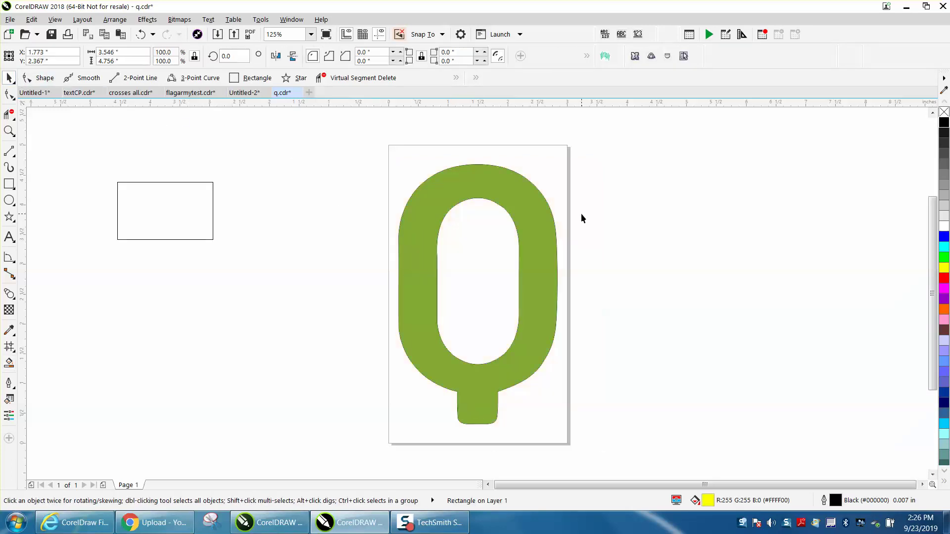
pyautogui.click(476, 412)
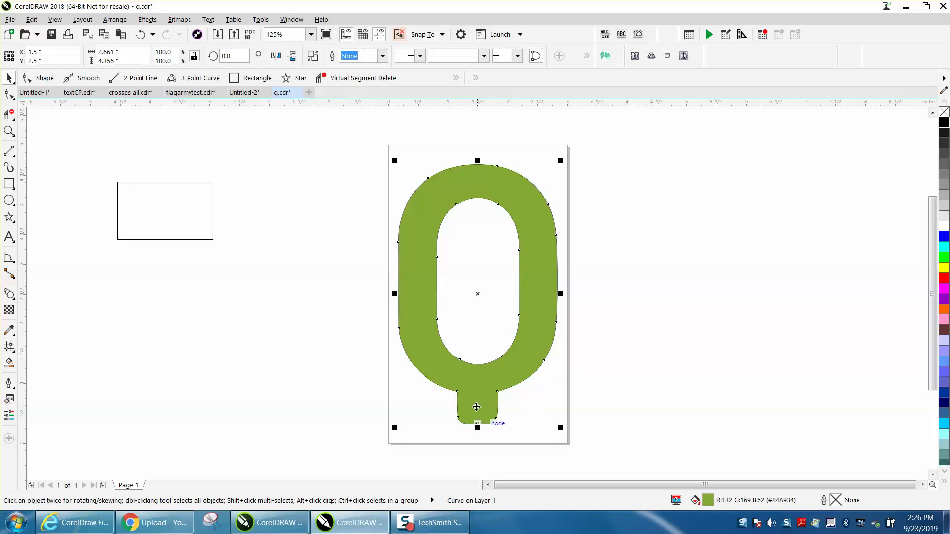
pyautogui.click(203, 230)
pyautogui.press('Delete')
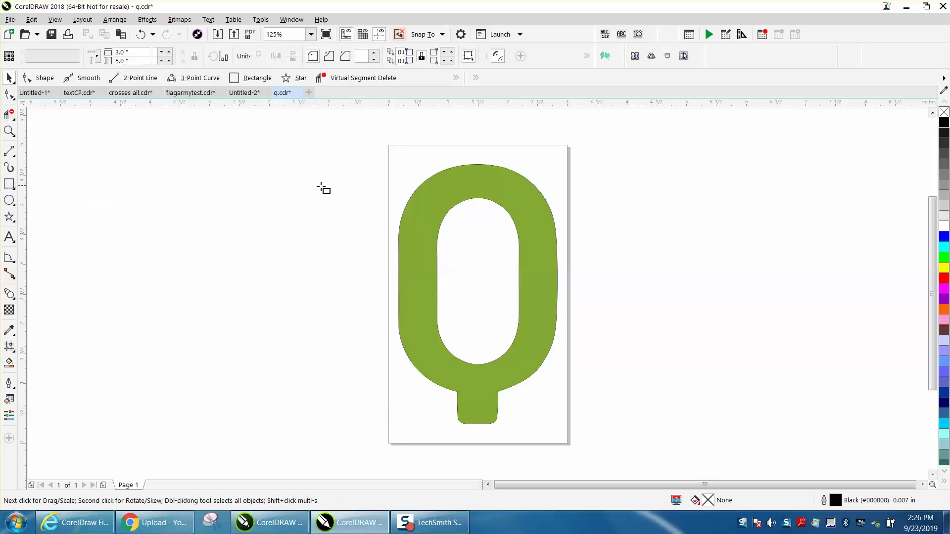
pyautogui.moveTo(364, 168)
pyautogui.mouseDown()
pyautogui.moveTo(387, 261)
pyautogui.moveTo(649, 444)
pyautogui.mouseUp()
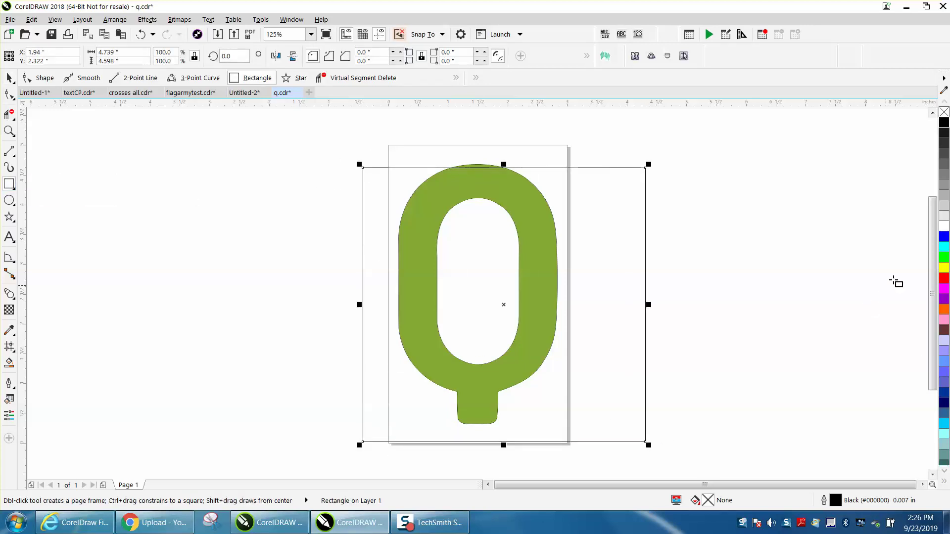
# - Fill the new rectangle yellow and move it to the back of the layer behind the Q
pyautogui.click(943, 268)
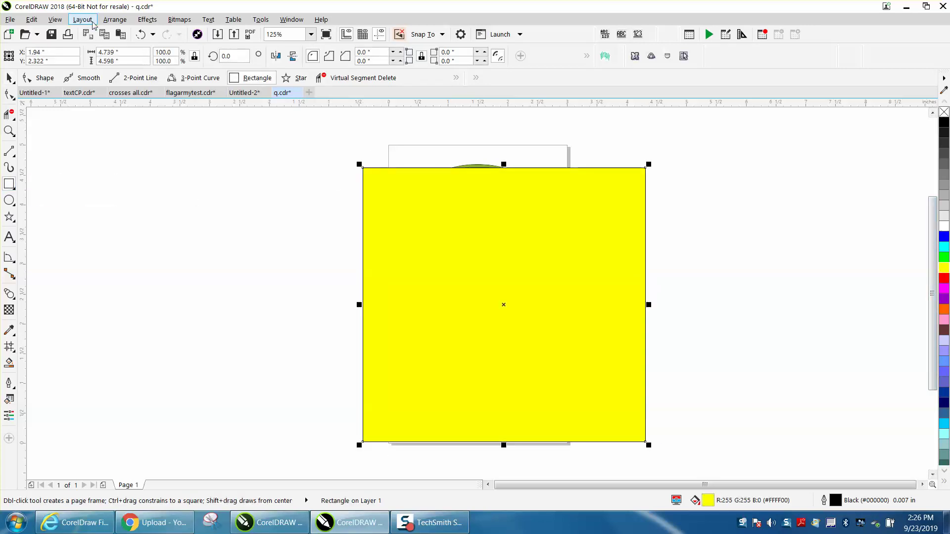
pyautogui.click(115, 22)
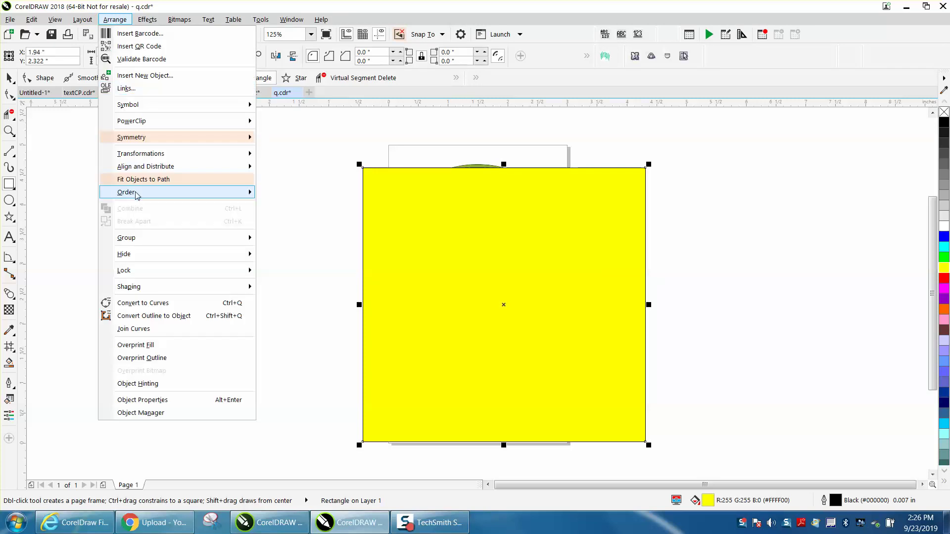
pyautogui.click(275, 208)
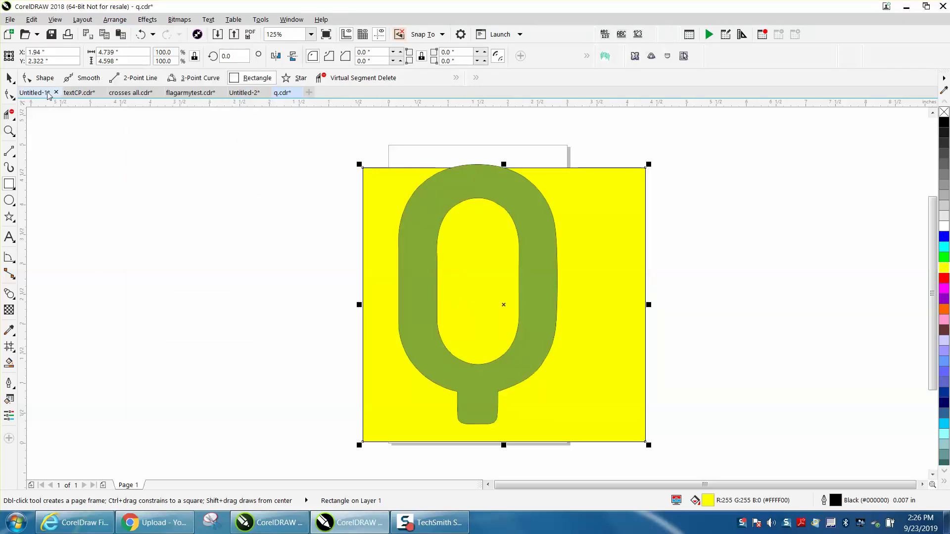
pyautogui.click(9, 78)
pyautogui.click(398, 153)
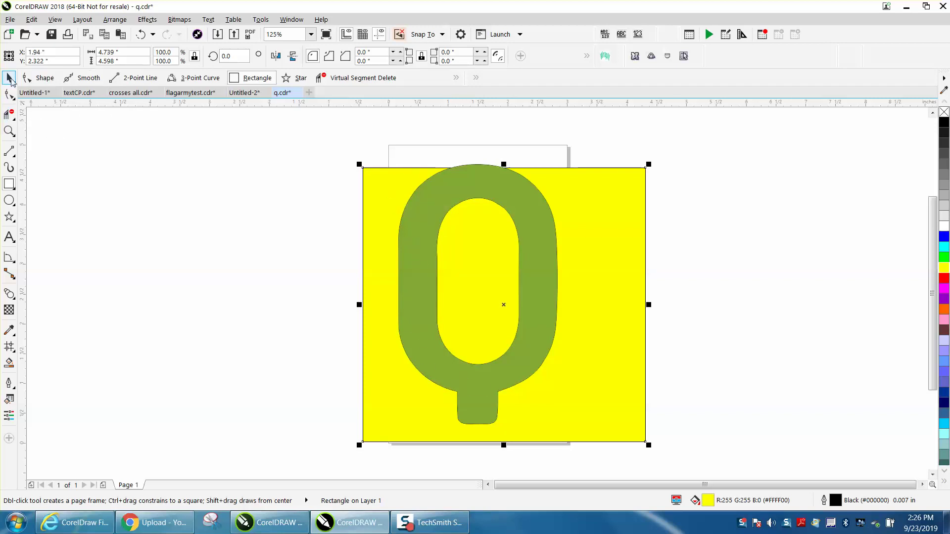
pyautogui.click(9, 78)
# - Remove the outline from all the Q's parts, then select the yellow rectangle
pyautogui.moveTo(385, 152); pyautogui.dragTo(583, 444)
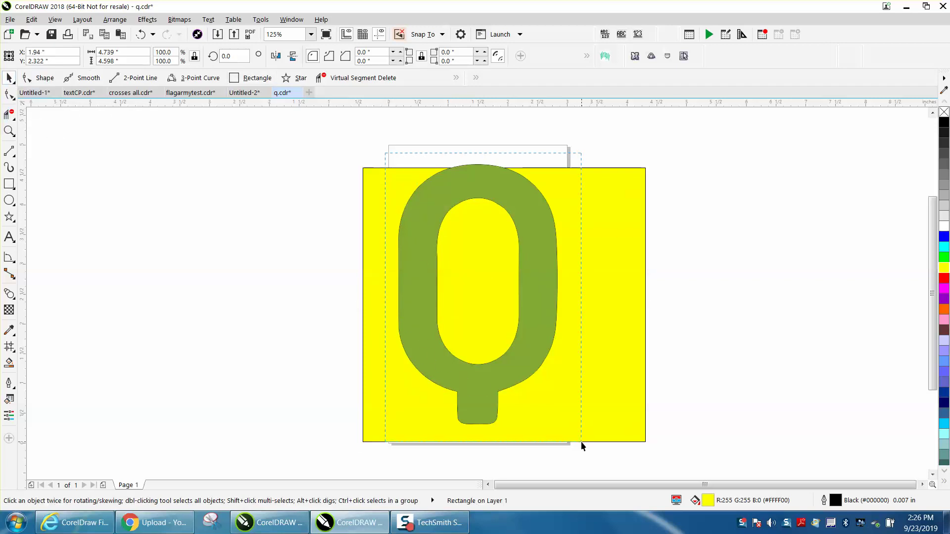
pyautogui.rightClick(945, 113)
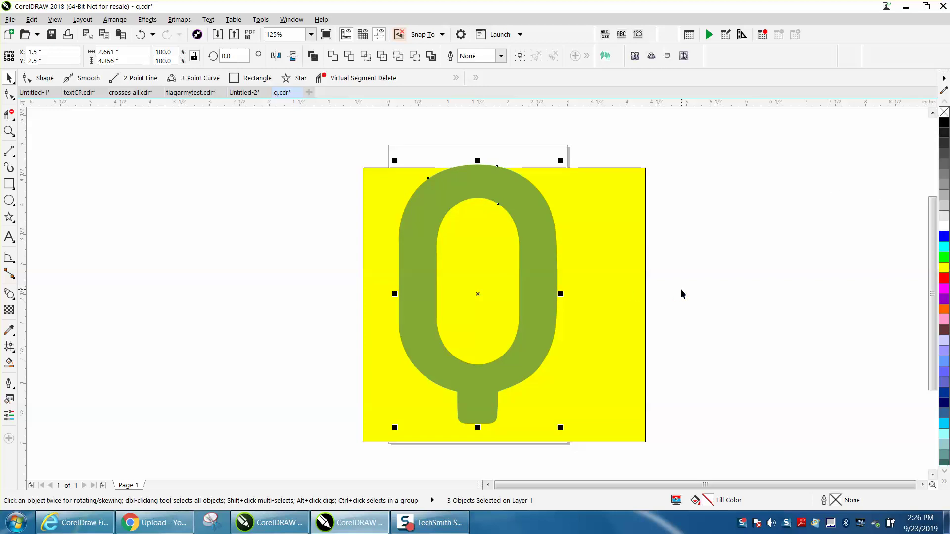
pyautogui.click(703, 359)
pyautogui.click(581, 286)
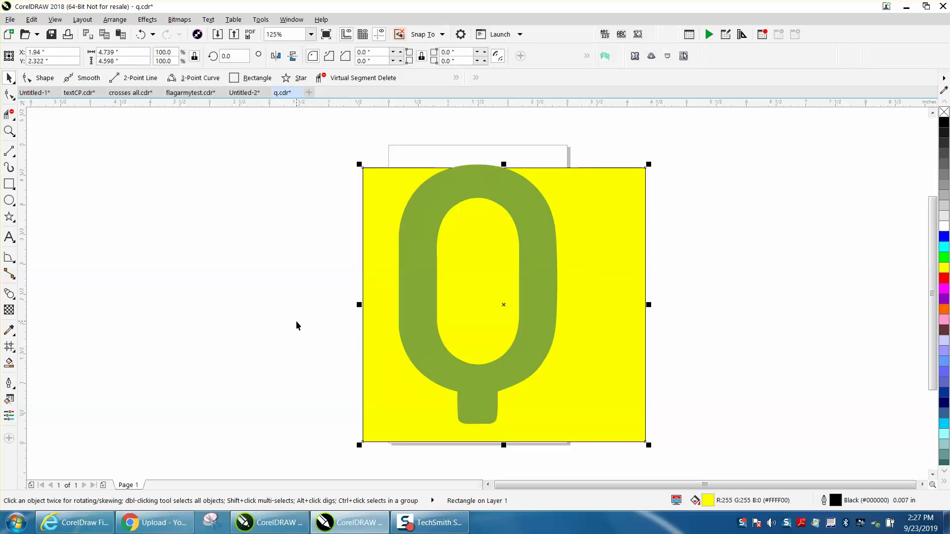